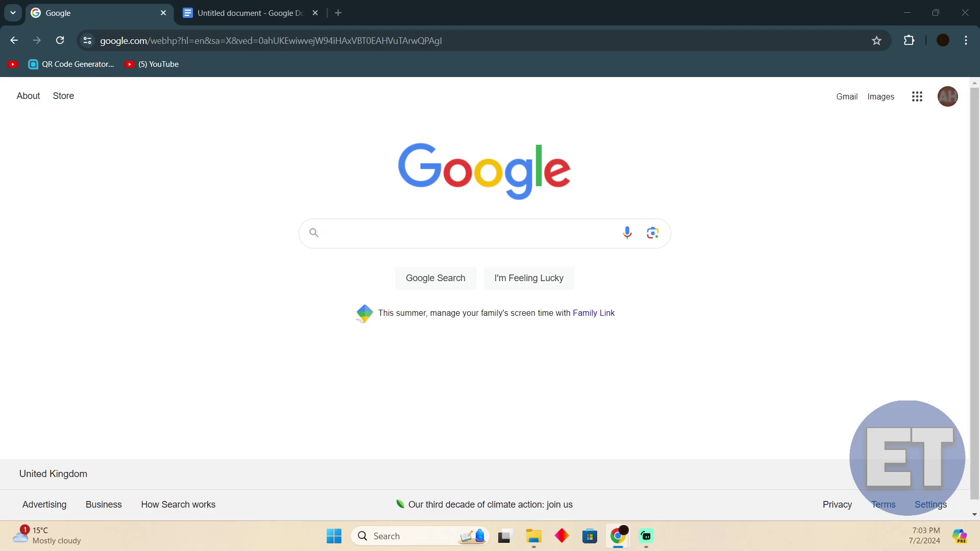
Step: Search Google for 'paytm' and open the official paytm.com result
left_click(390, 238)
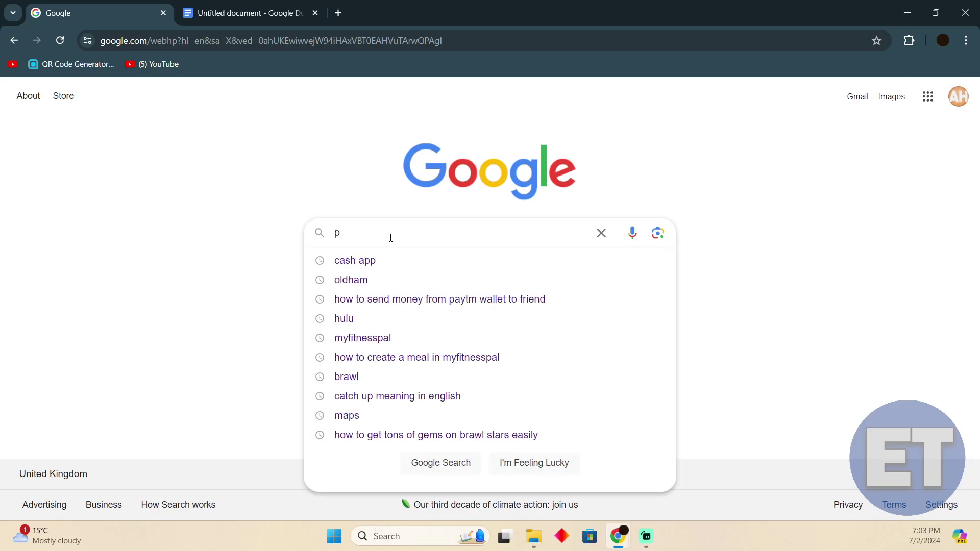
type("paytm")
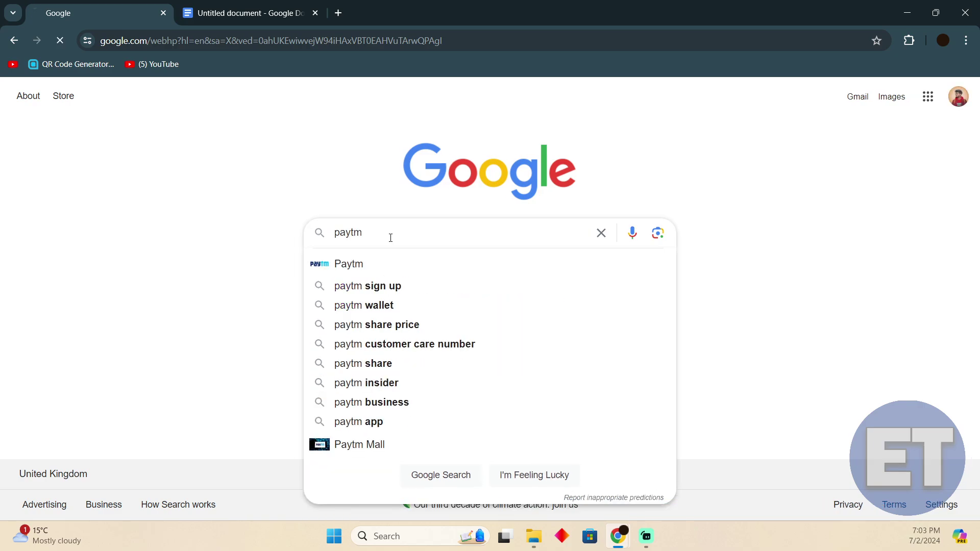
key("Return")
left_click(271, 220)
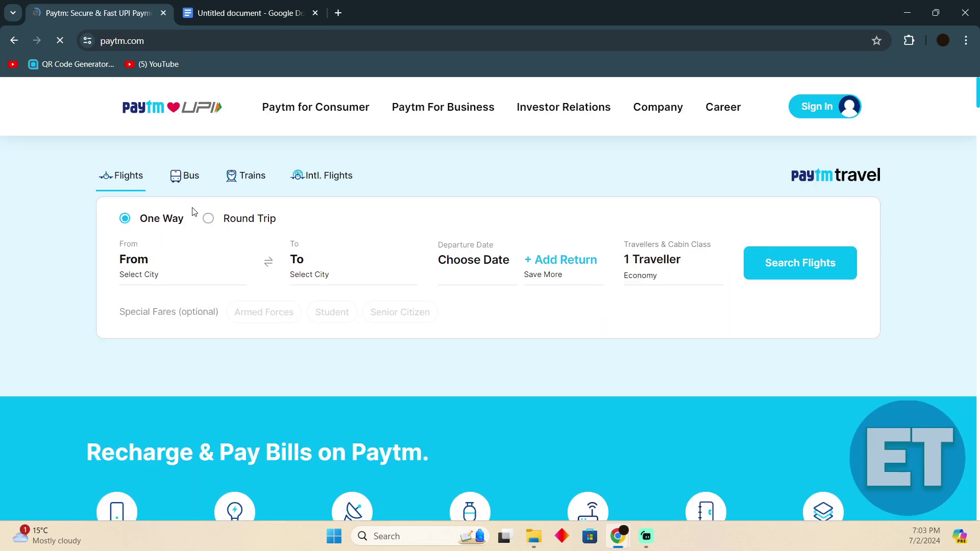
Step: Back in the Docs tab, highlight steps one to three, including the 'Pay' and 'Mobile Number' wording
left_click(249, 8)
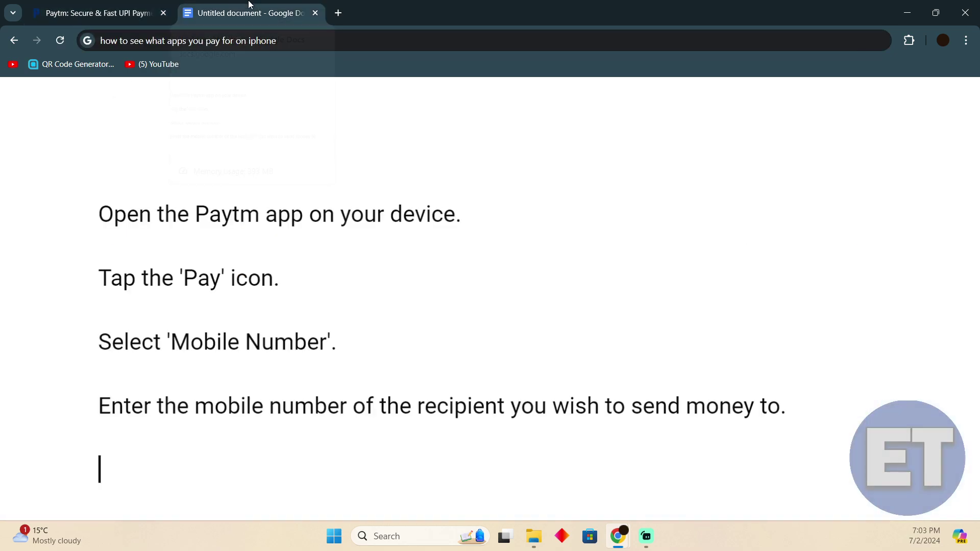
left_click_drag(99, 218, 428, 218)
left_click(187, 263)
left_click_drag(142, 278, 287, 277)
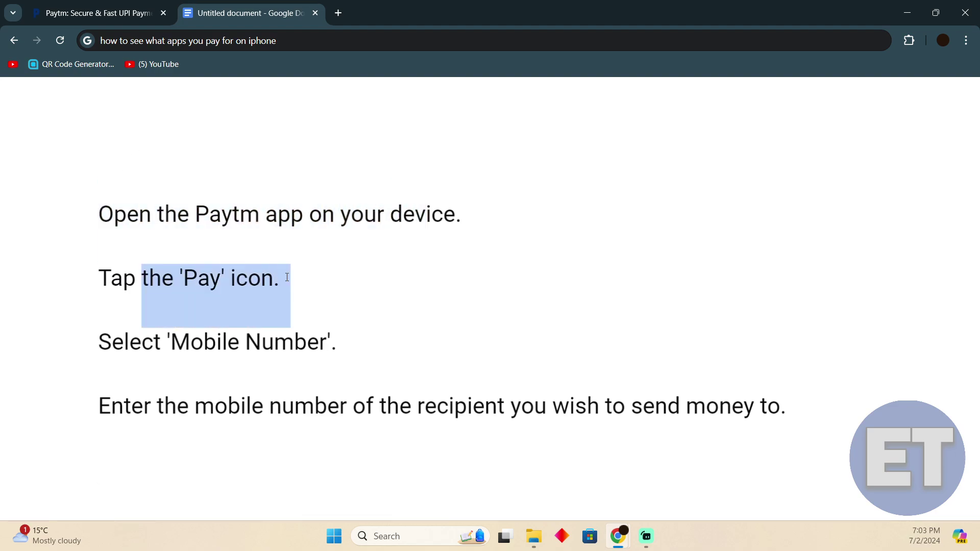
left_click(221, 280)
left_click_drag(124, 342, 335, 344)
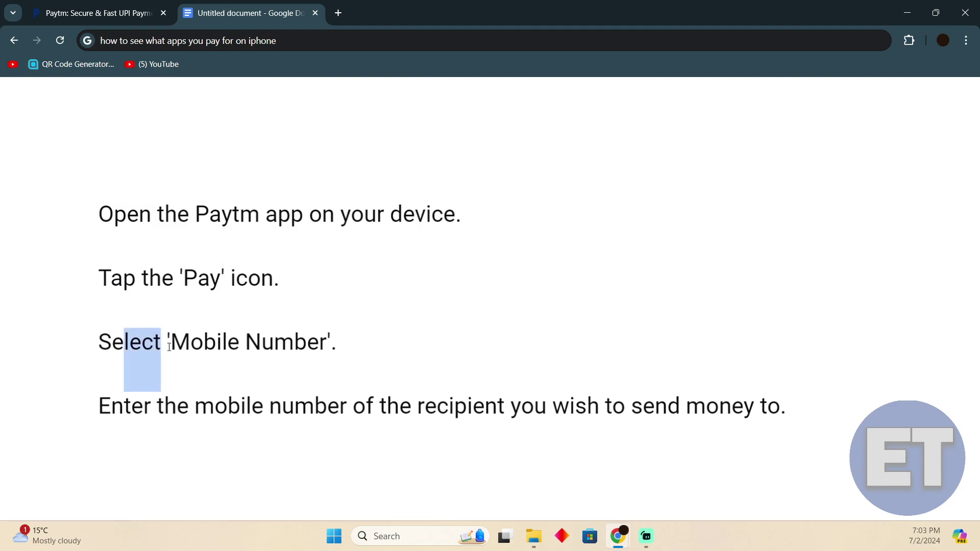
left_click(325, 343)
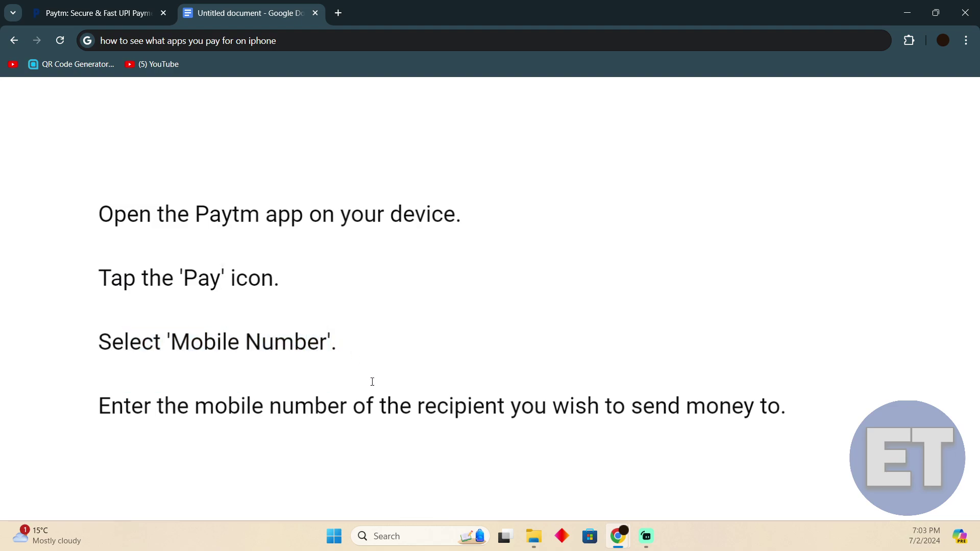
scroll(337, 345, "down", 1)
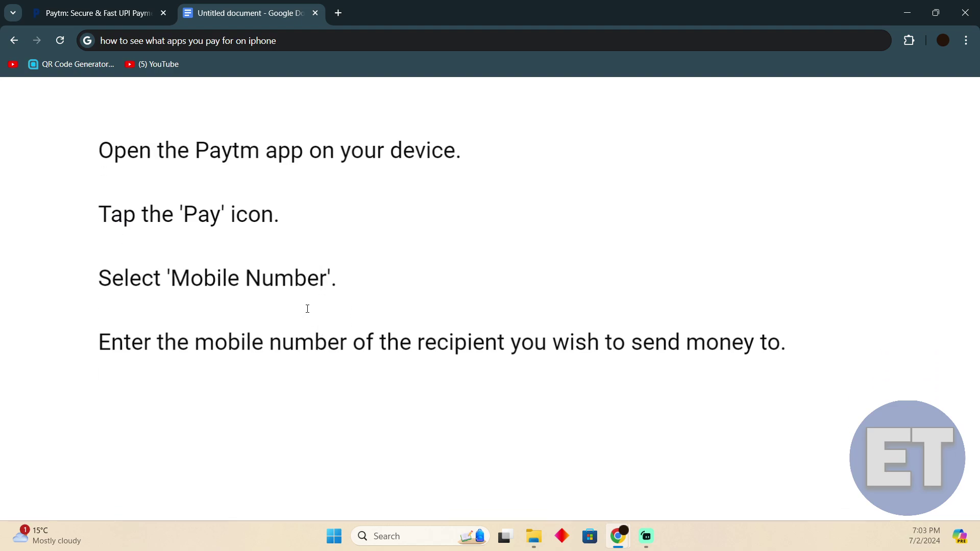